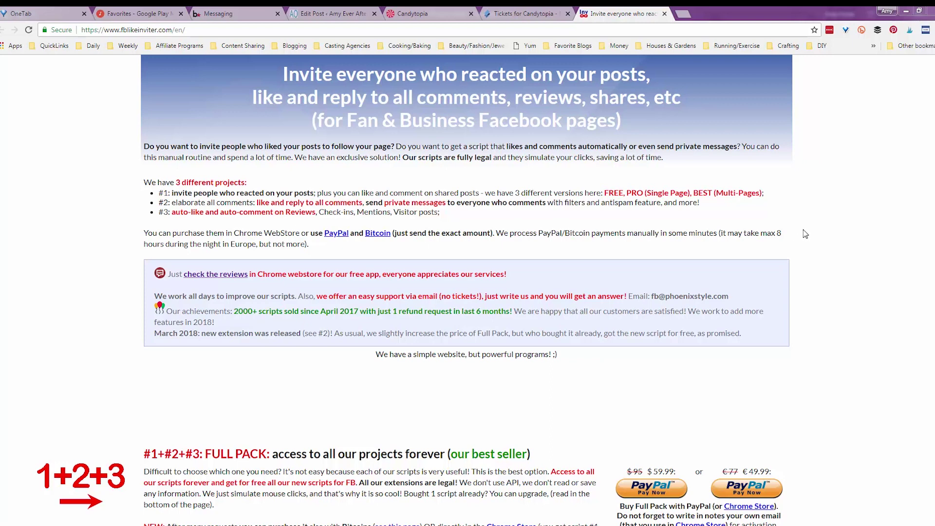
Scroll through fblikeinviter.com's script packages and pricing plans
scroll(468, 292, down, 8)
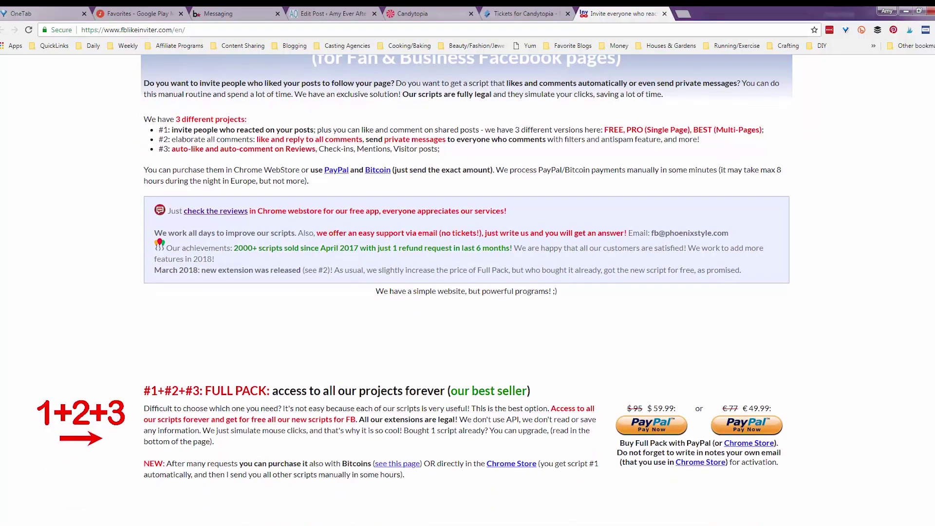
scroll(468, 292, down, 6)
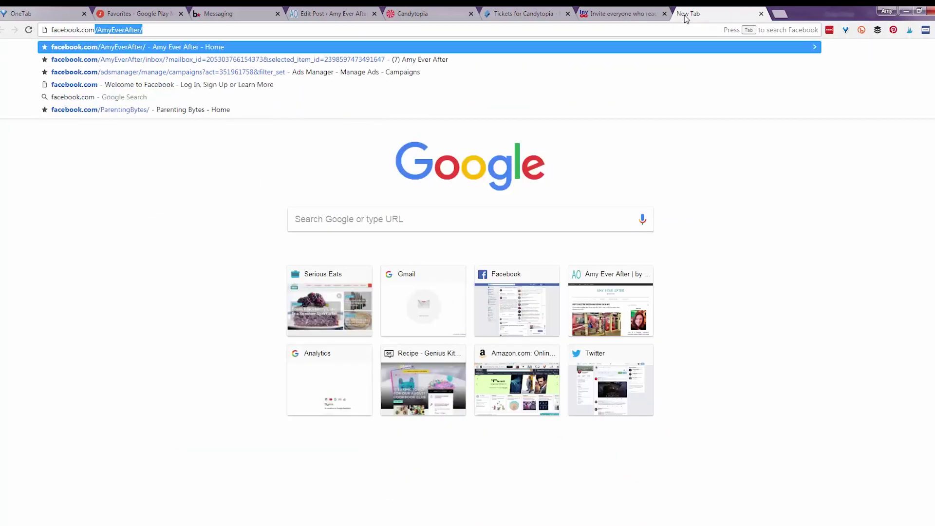
Load the suggested facebook.com/AmyEverAfter/ page in the new tab
key(Return)
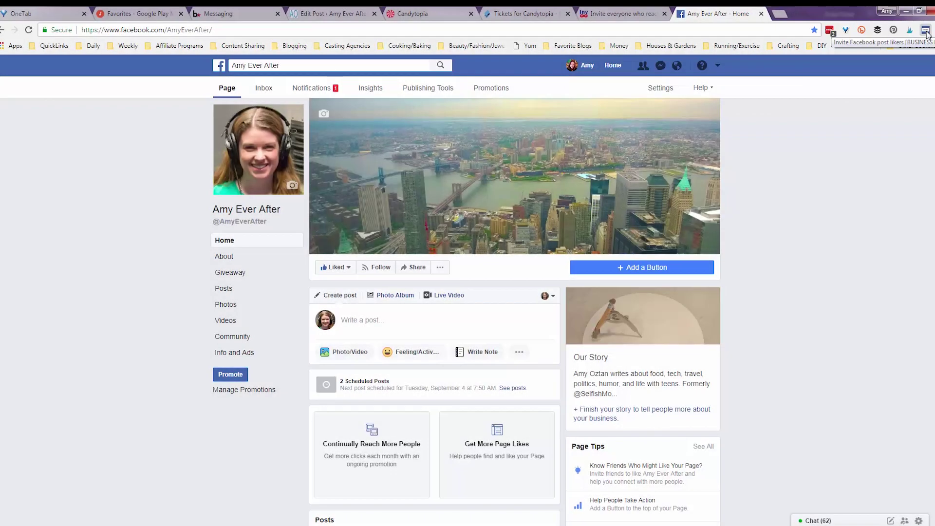
In the Invite Facebook post likers panel, uncheck 'Comment all shared posts automatically'
click(927, 31)
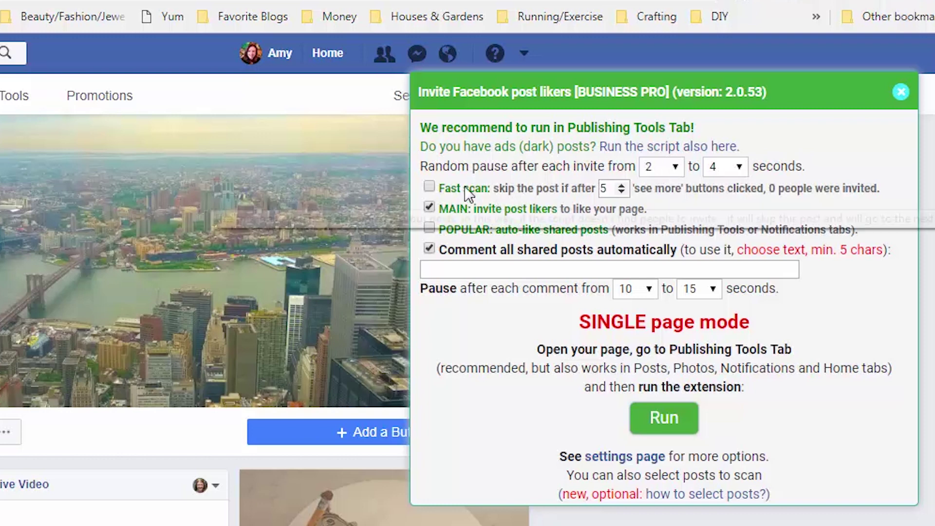
mouse_move(466, 195)
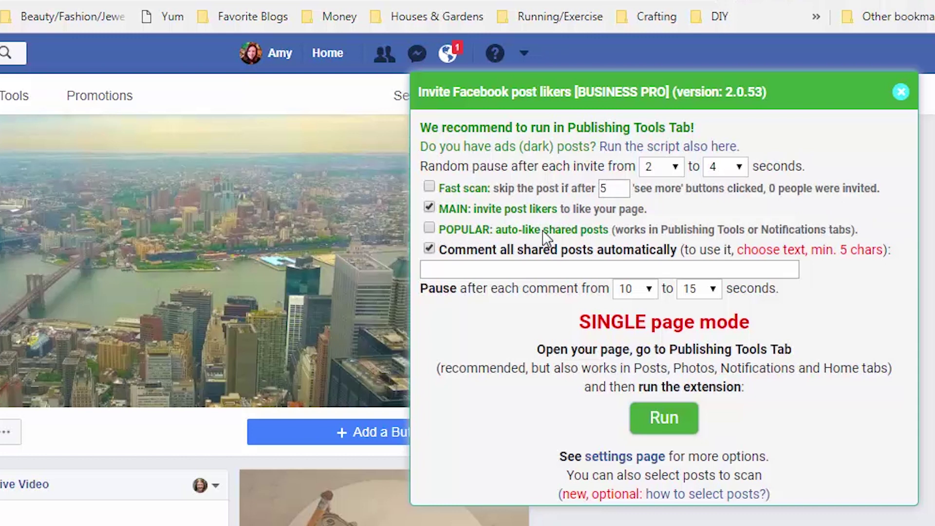
click(430, 250)
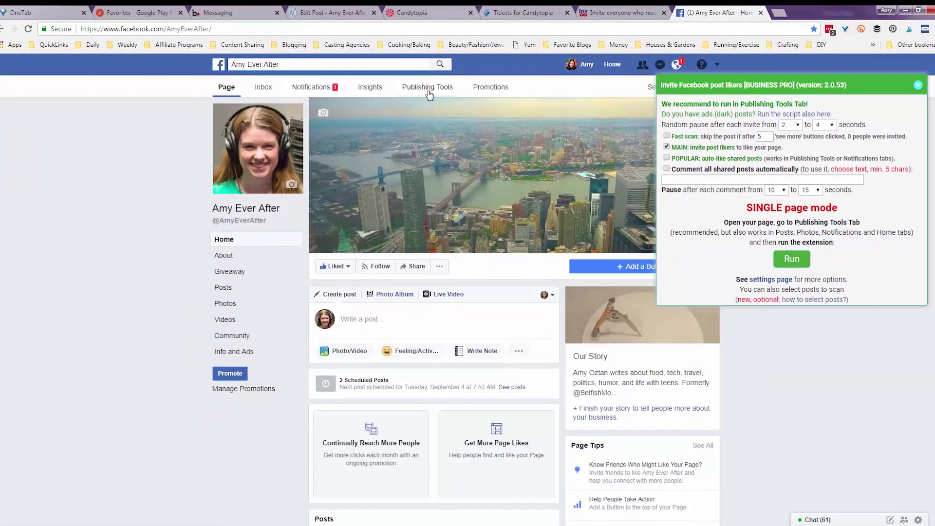
Show the Publishing Tools published posts list and Run the invite extension
click(429, 93)
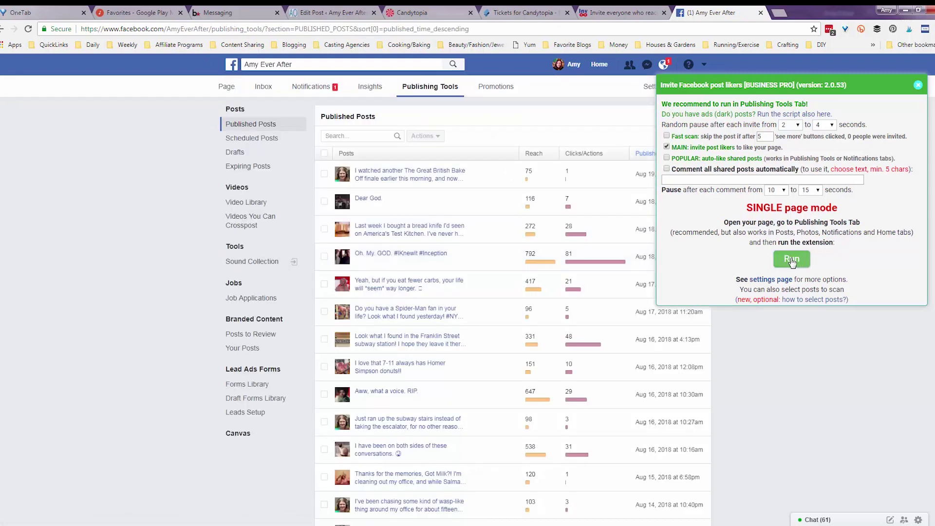
click(791, 260)
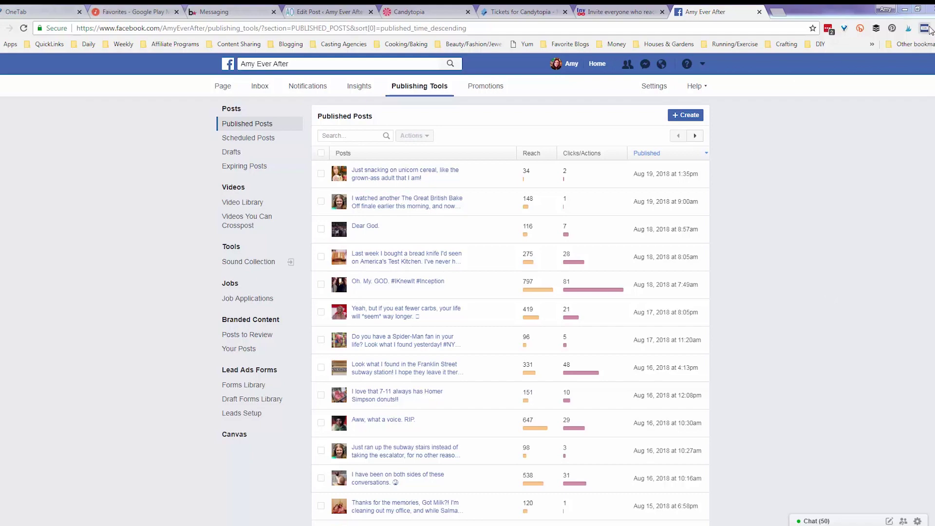
Set the extension's pause between invites to 2–4 seconds, then close its panel
click(925, 28)
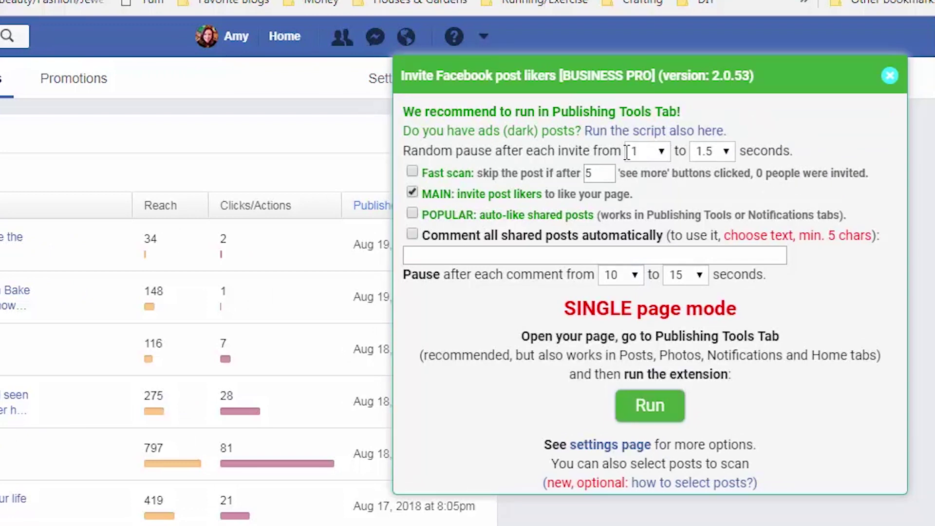
click(661, 154)
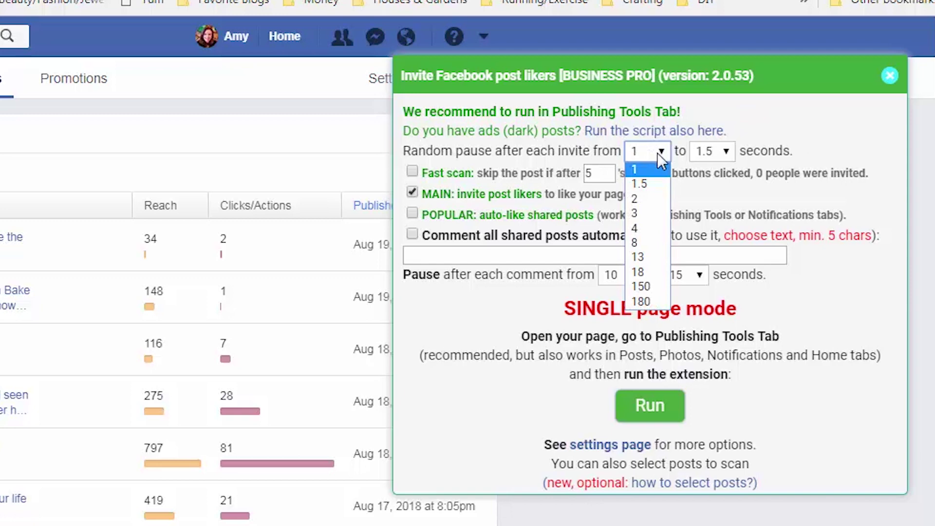
click(645, 194)
click(727, 152)
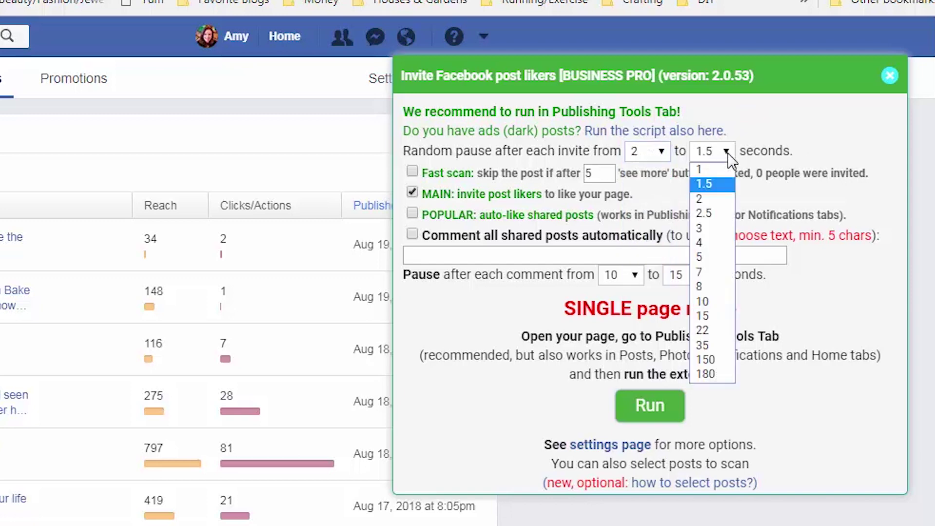
click(707, 242)
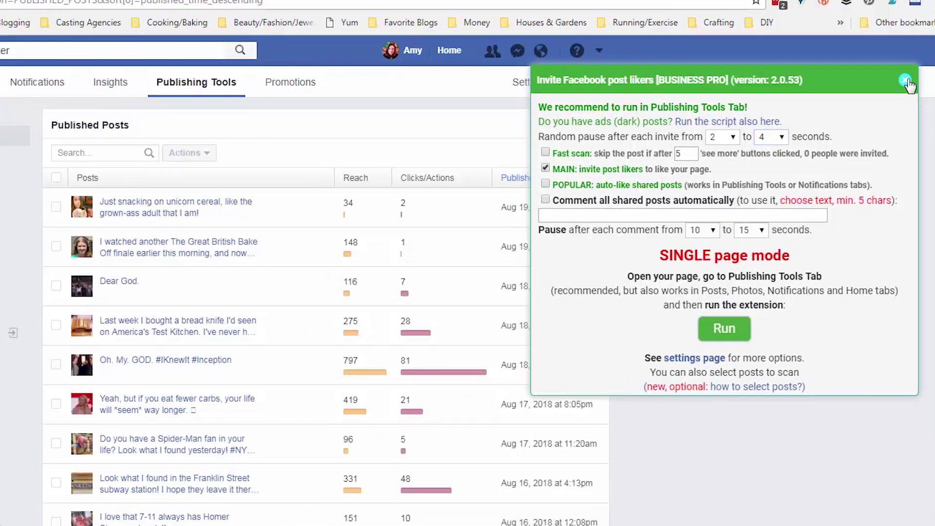
click(897, 78)
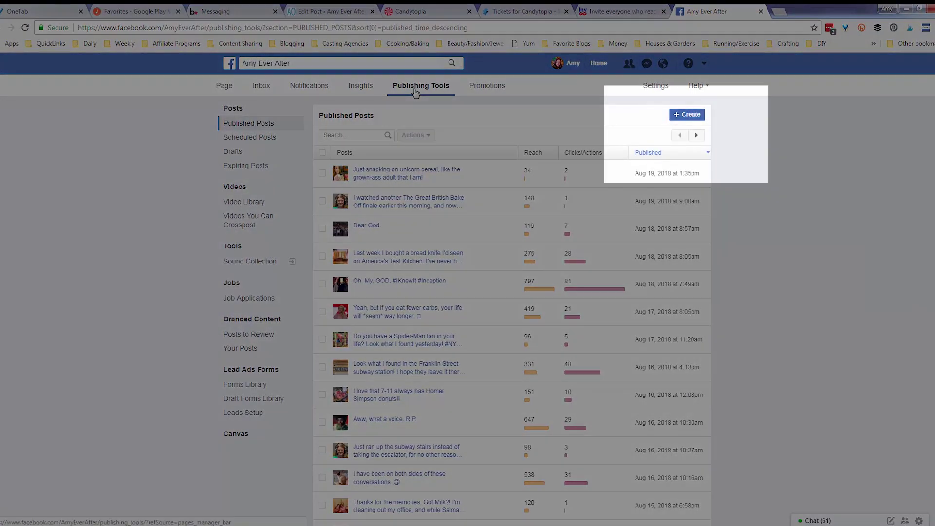
Page back through older published posts to page 5, starting at May 30, 2018
click(697, 136)
click(698, 136)
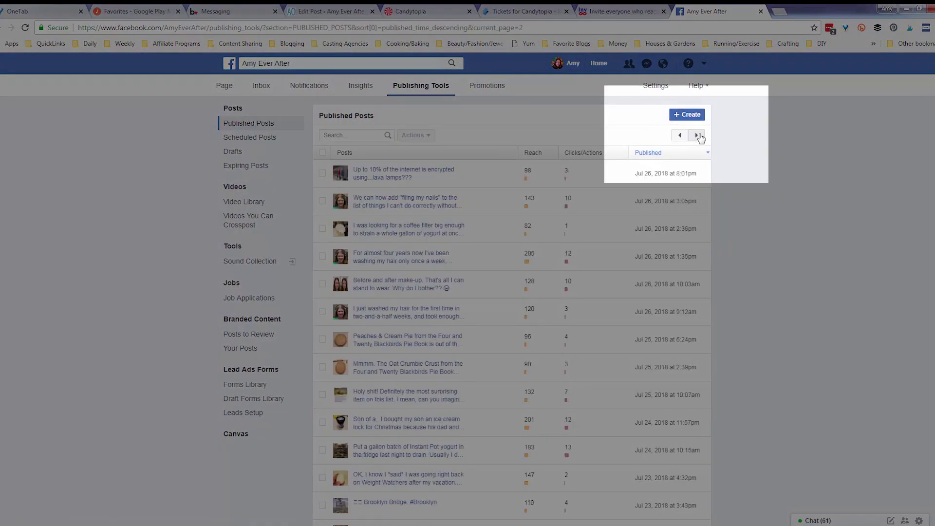
click(698, 136)
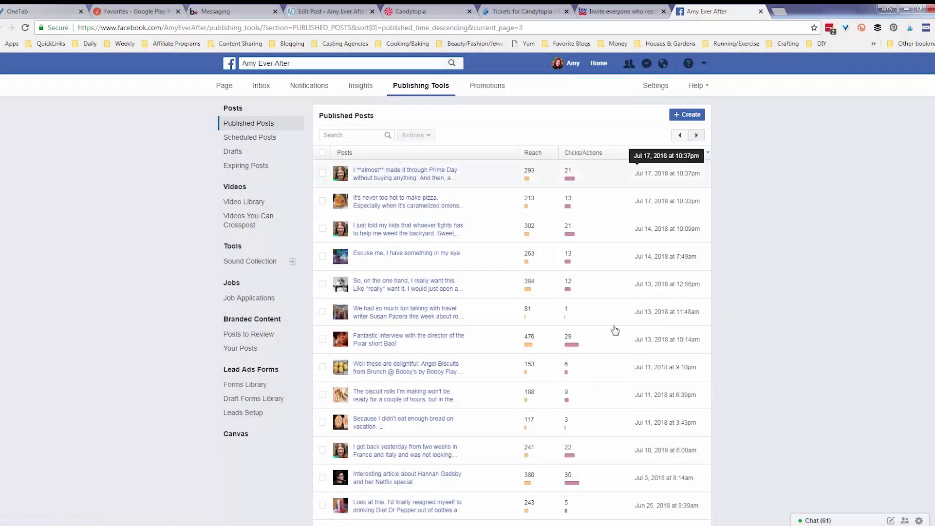
scroll(824, 287, down, 8)
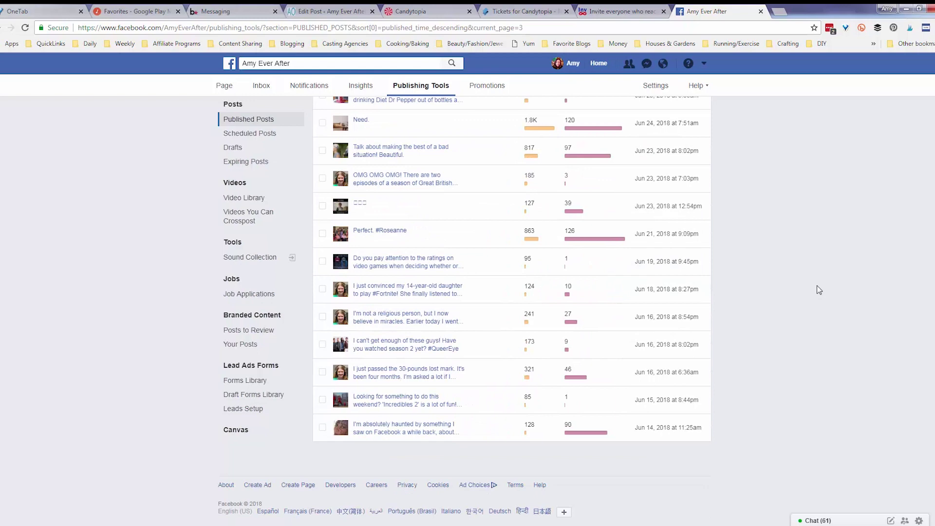
scroll(816, 288, up, 8)
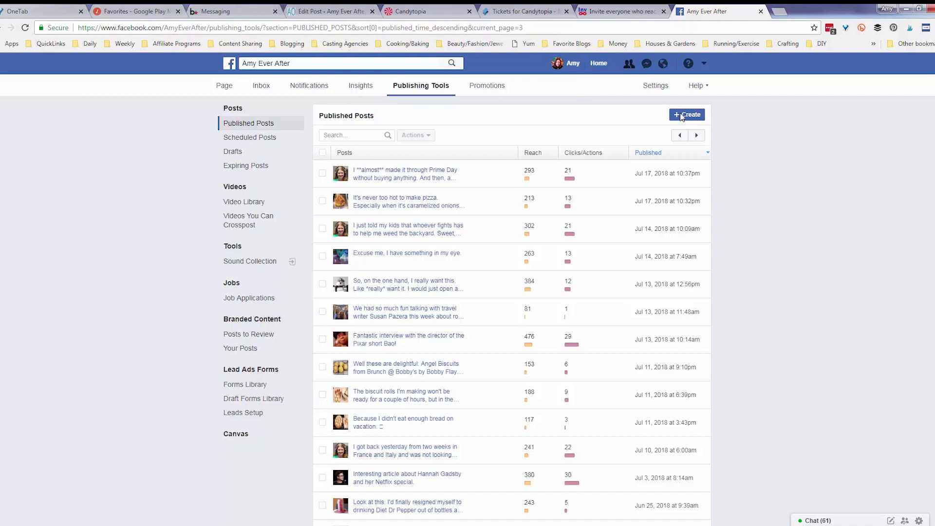
click(697, 136)
click(696, 136)
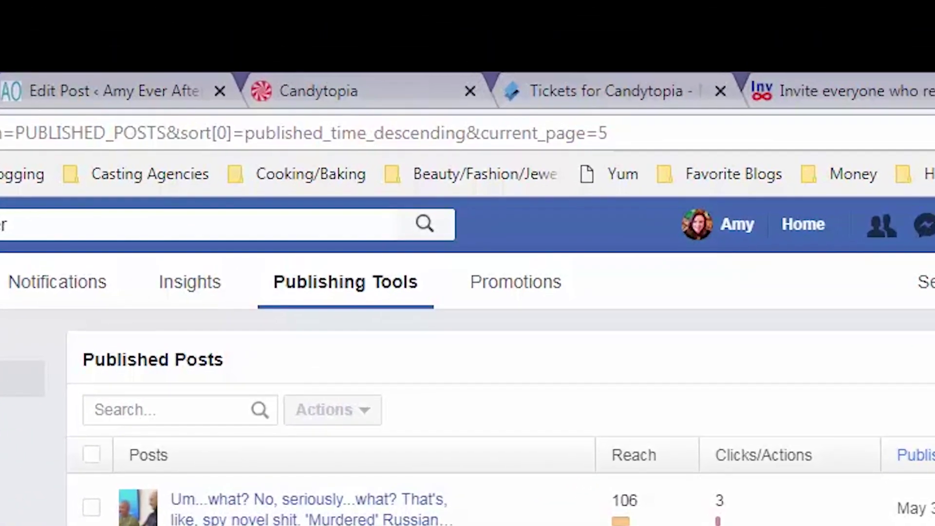
Change the URL's page number to 25 to list posts from January 2–5, 2018
click(617, 134)
click(616, 134)
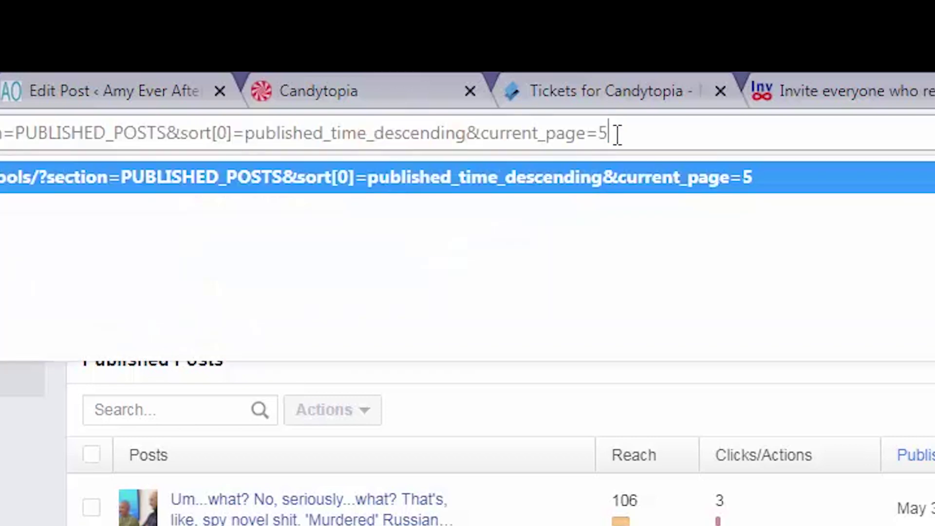
key(BackSpace)
text(25)
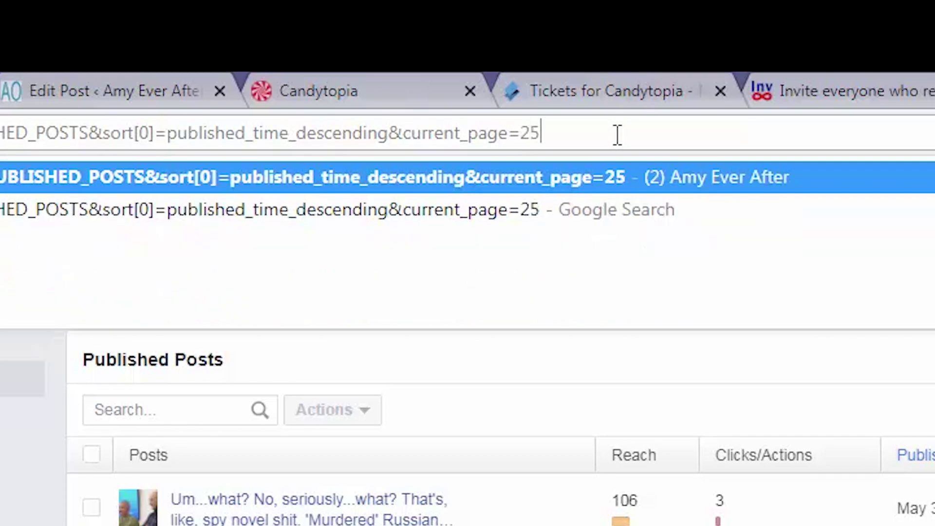
key(Return)
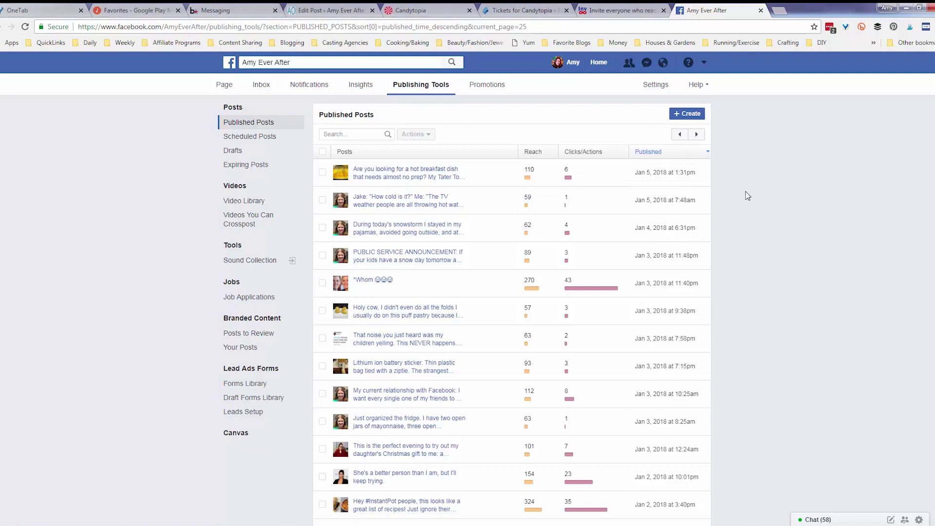
scroll(748, 196, down, 8)
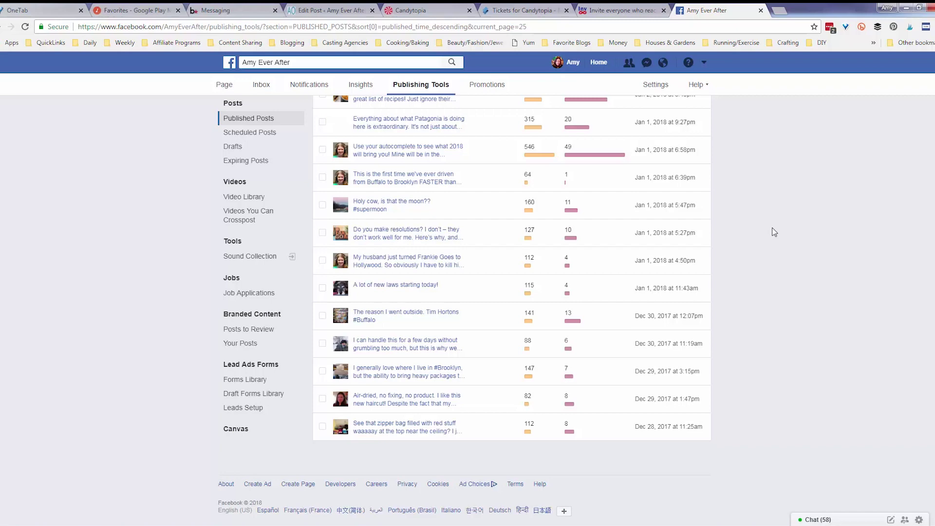
scroll(773, 228, up, 8)
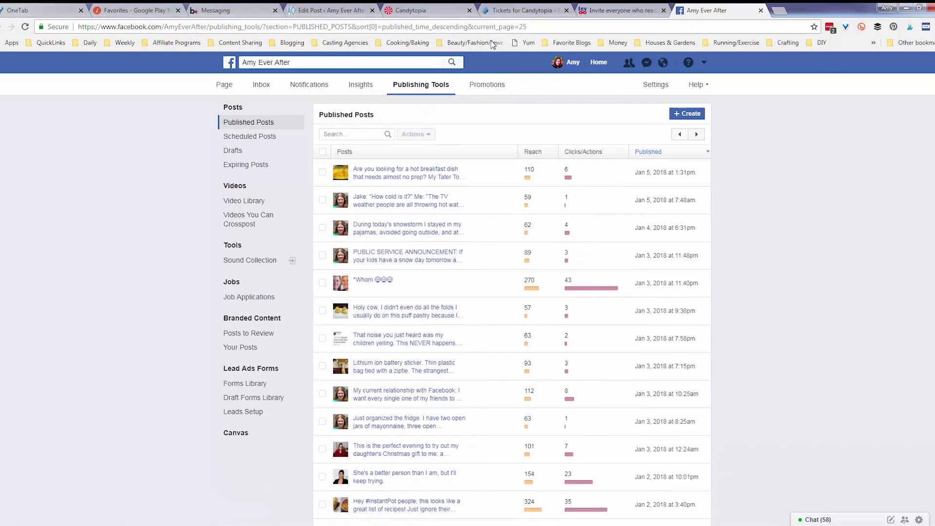
click(528, 26)
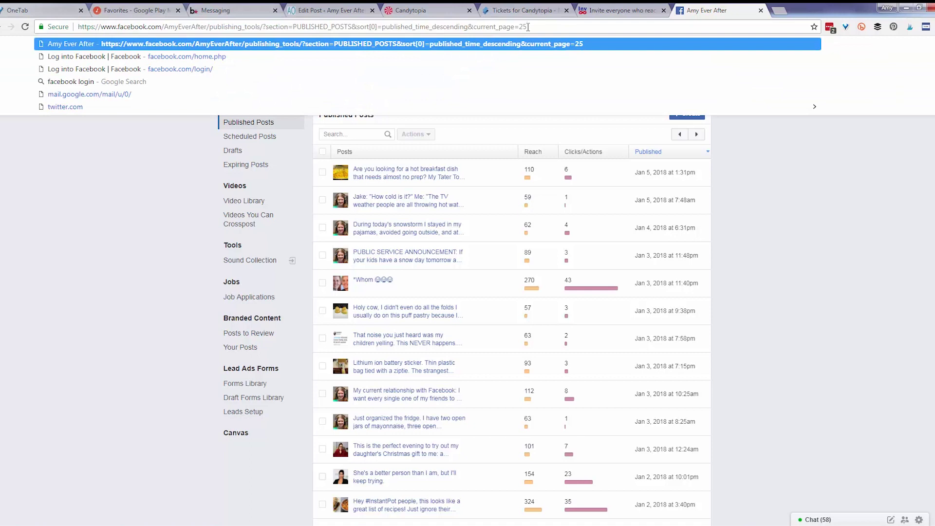
Change the URL's current_page value from 25 to 4 and load that page
key(BackSpace)
key(BackSpace)
text(4)
key(Return)
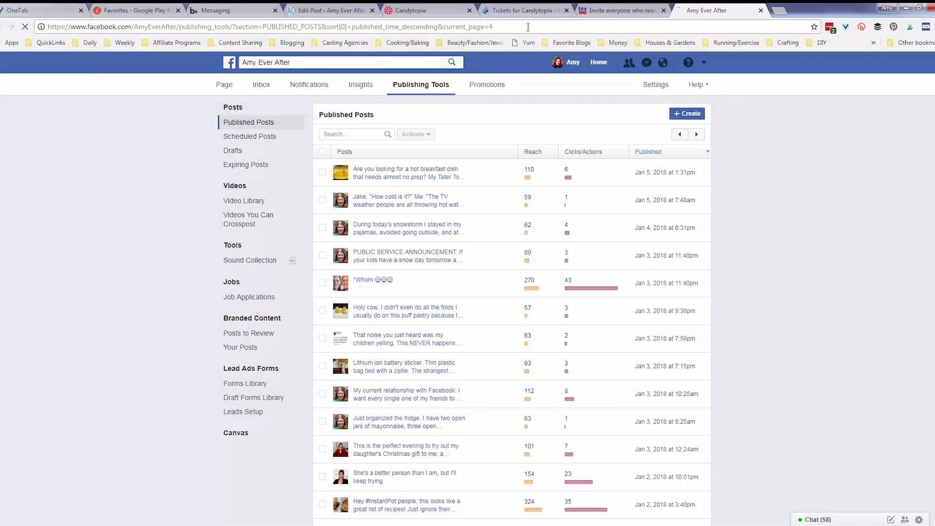